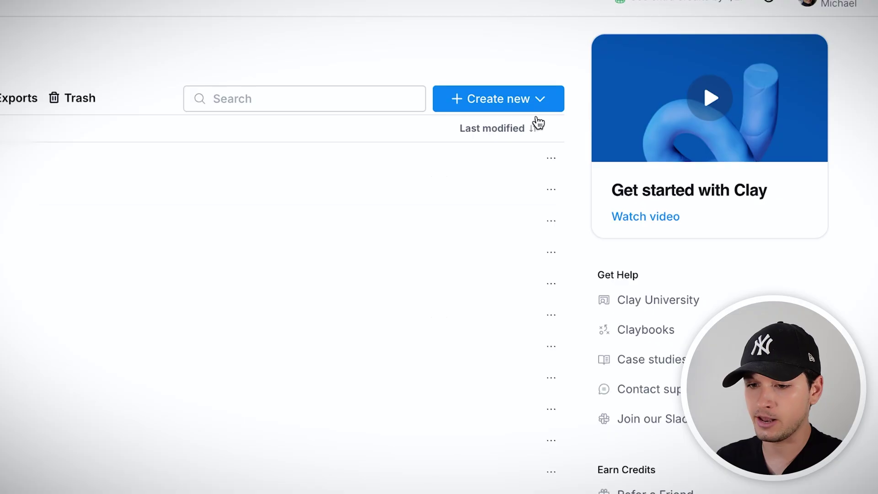
Step: Create a new table sourced from the Find companies search
left_click(533, 175)
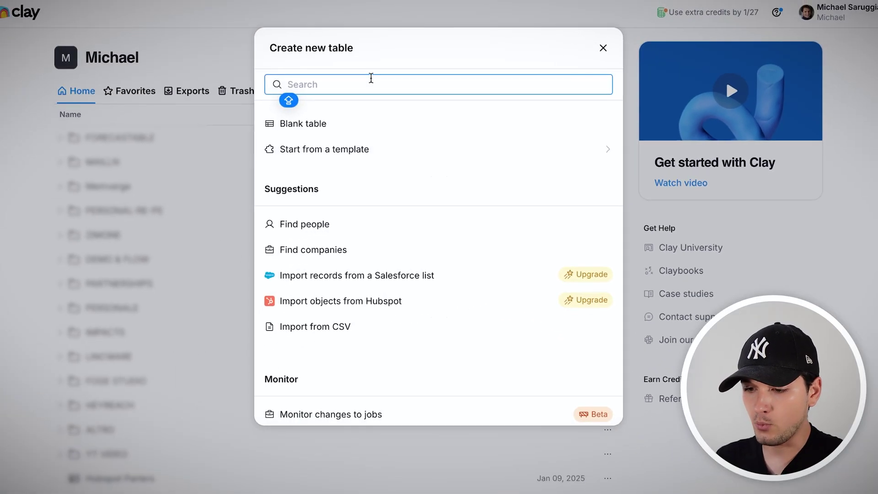
left_click(342, 258)
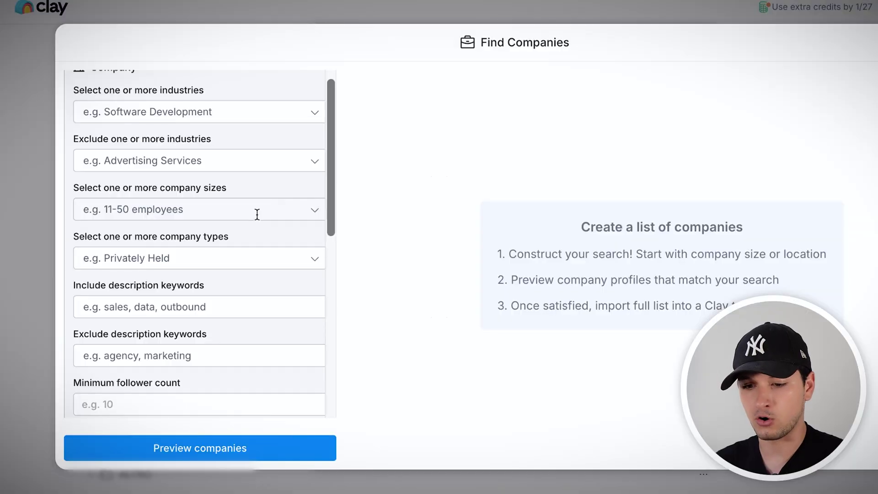
Step: Filter company sizes to 11-50 and 51-200 employees
left_click(257, 213)
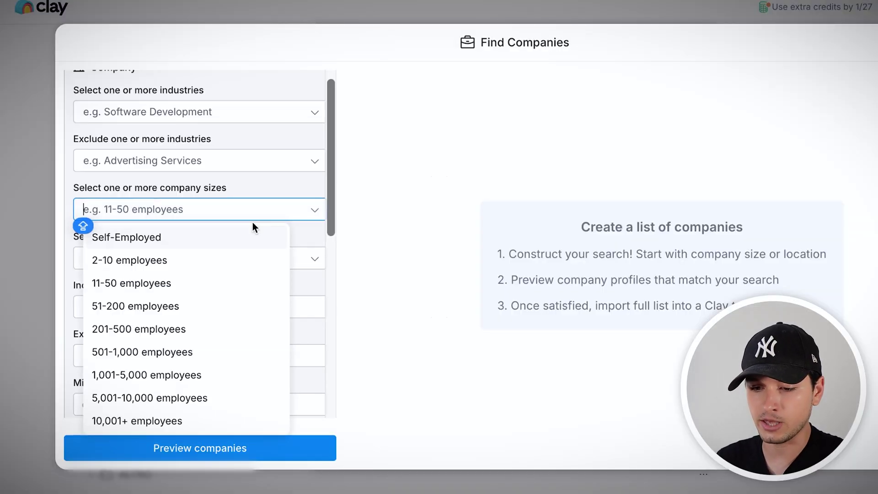
left_click(183, 283)
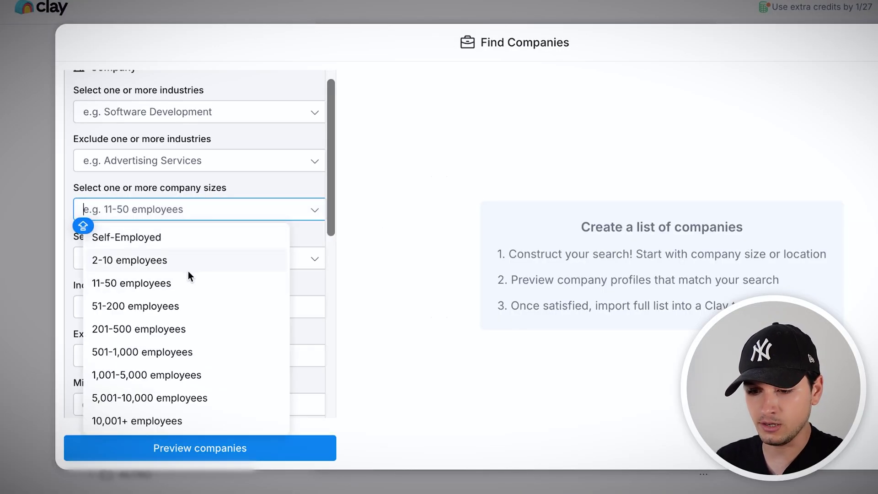
left_click(182, 282)
left_click(183, 305)
left_click(454, 324)
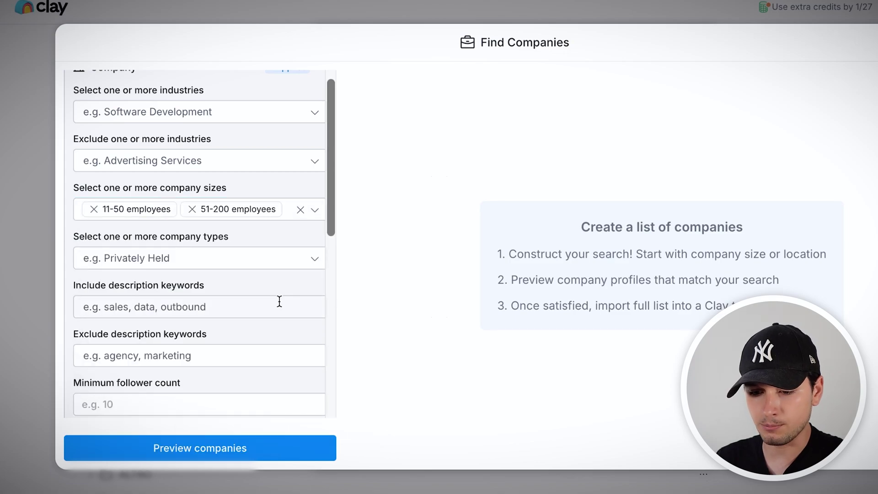
scroll(279, 300, "down", 6)
Step: Restrict the company search to the United States
left_click(189, 197)
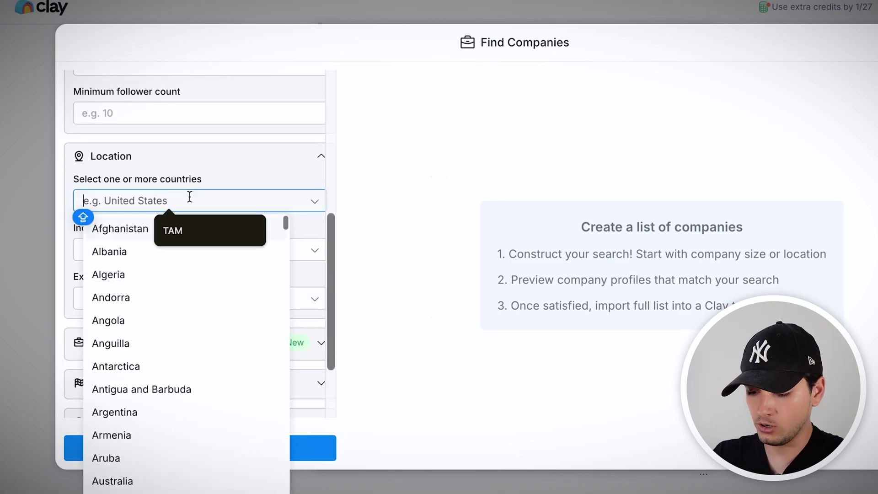
type("UNITED")
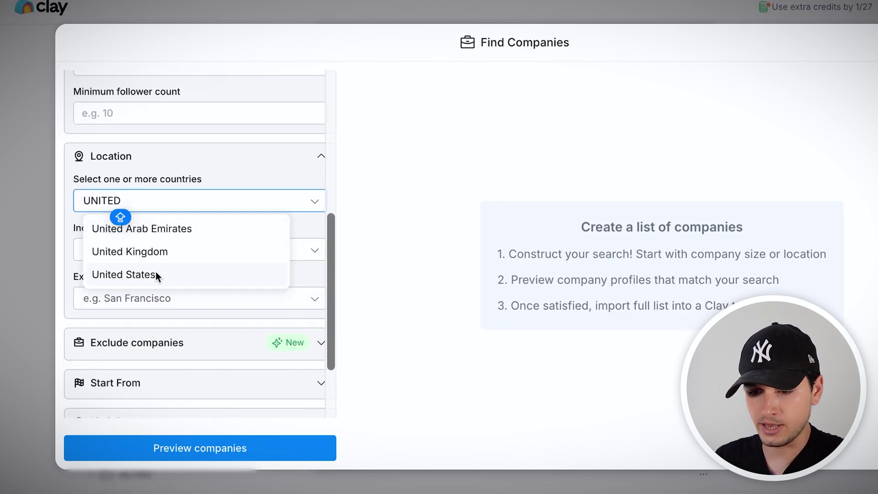
left_click(156, 274)
left_click(435, 280)
Step: Add 'agency' as a description keyword and preview the matching companies
scroll(197, 265, "up", 5)
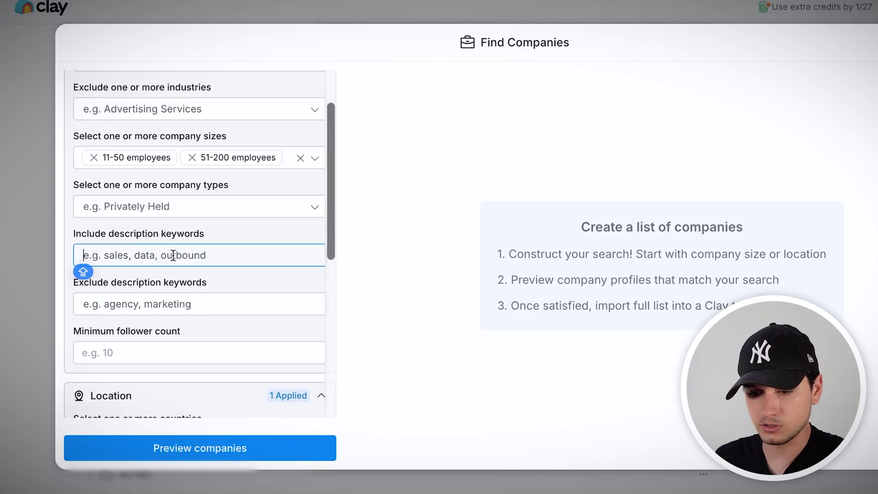
type("AGENCY")
key("Return")
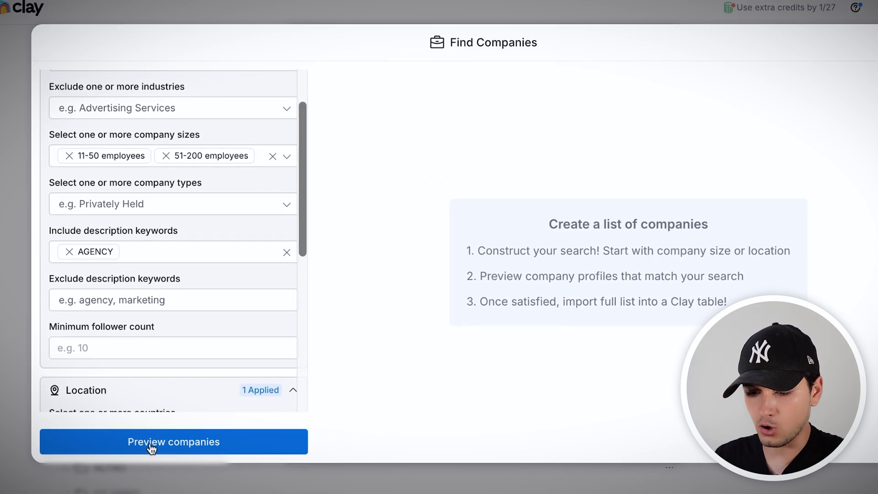
left_click(179, 448)
scroll(232, 224, "up", 3)
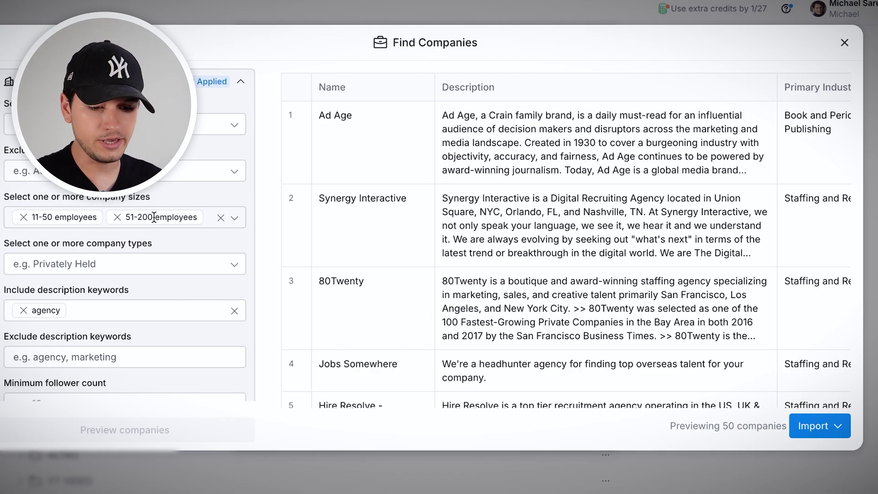
Step: Import the agency results into a new table of 2,549 rows without extra enrichments
scroll(137, 215, "down", 2)
left_click(801, 428)
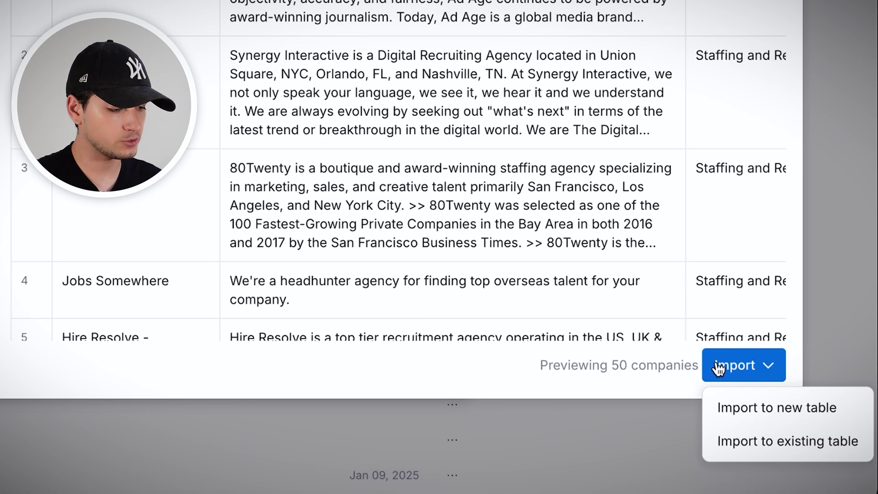
left_click(736, 410)
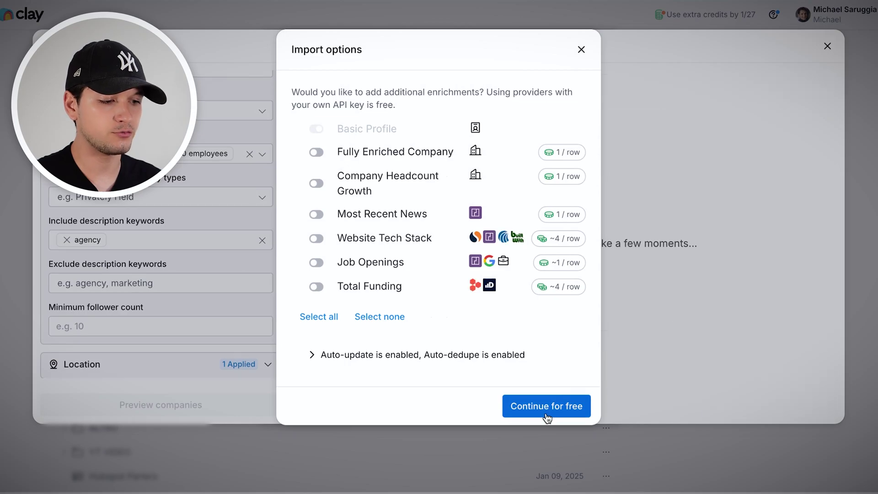
left_click(547, 411)
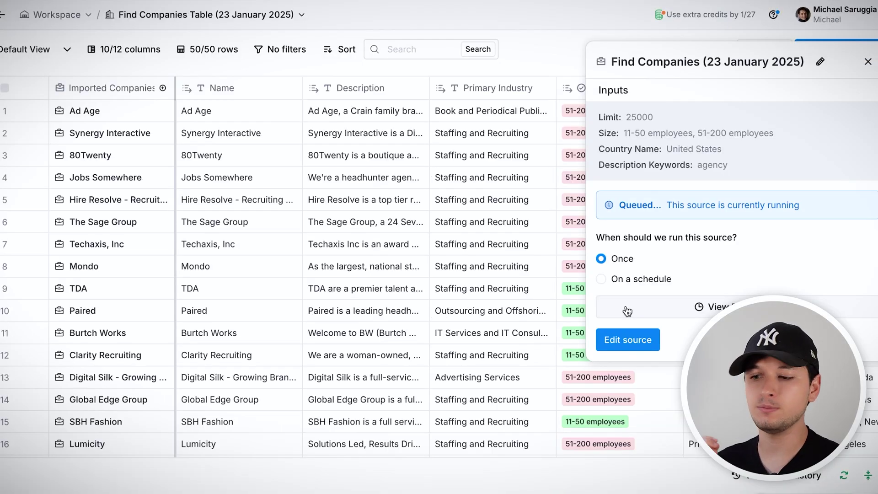
scroll(409, 268, "right", 6)
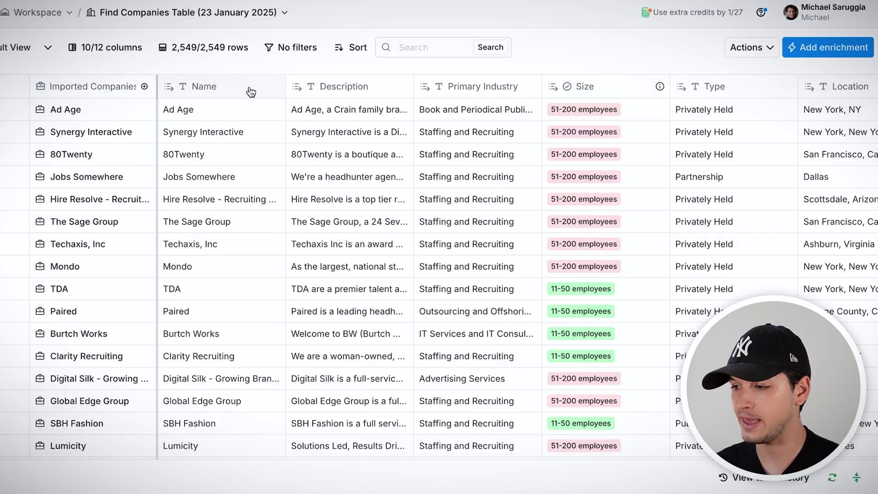
Step: Search the agency table's Add enrichment options for tech and web enrichments
scroll(461, 99, "right", 5)
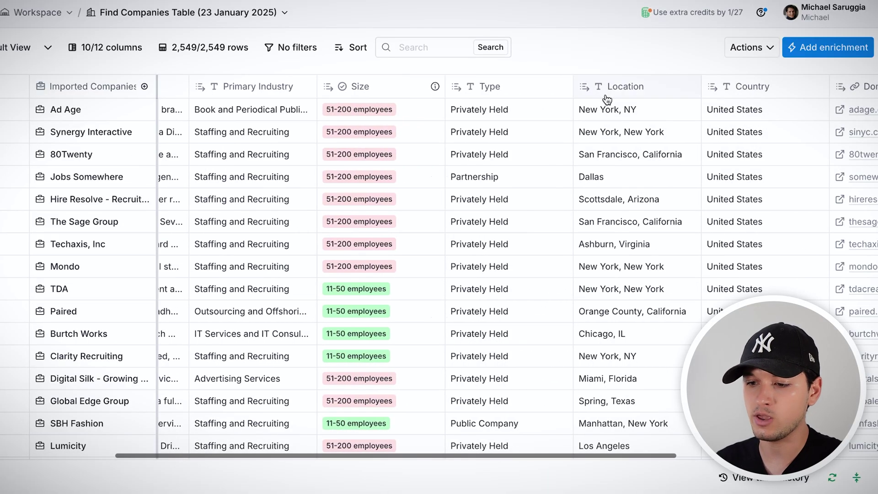
left_click(823, 47)
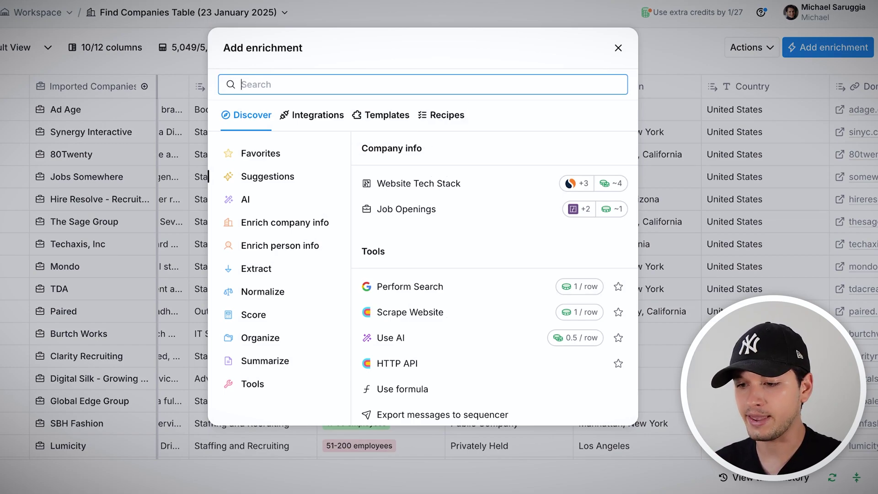
type("tech")
type("we")
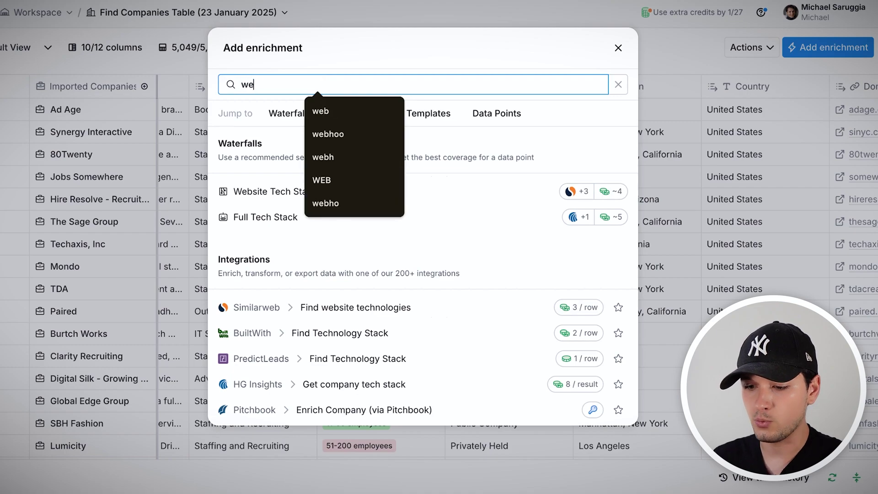
type("b")
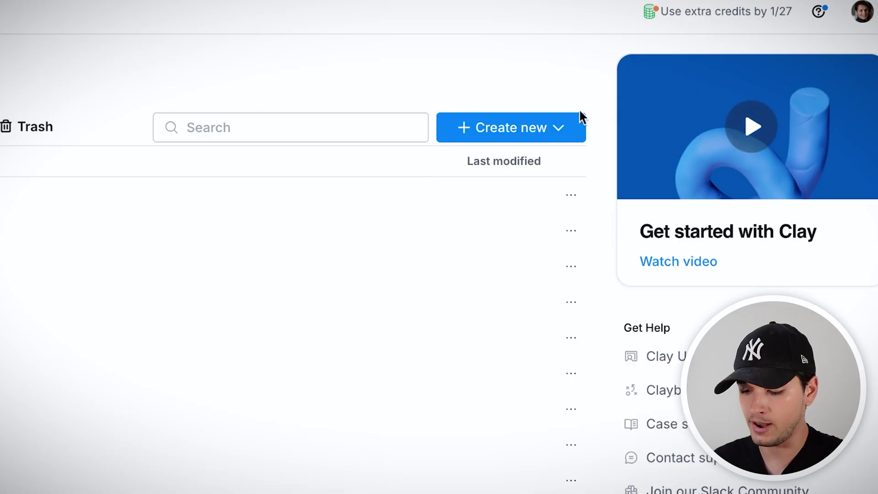
Step: Start a Google Maps table located in Miami, Florida, using a free-text search
left_click(511, 204)
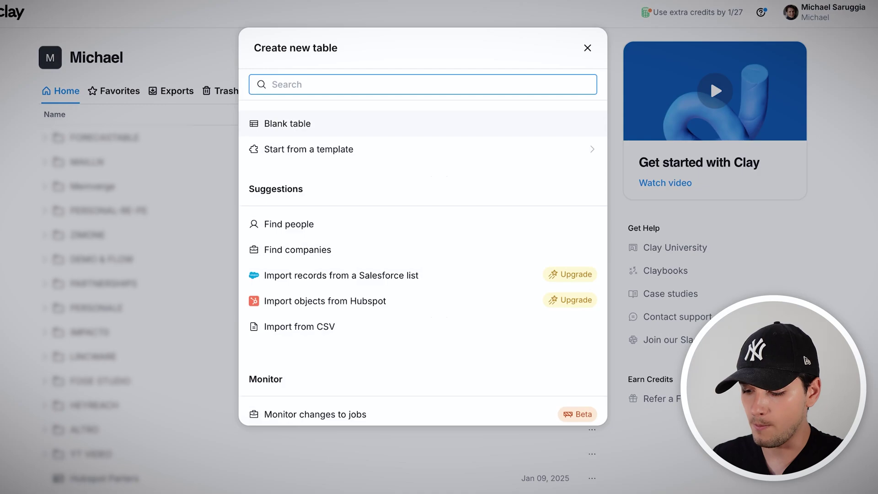
type("maps")
left_click(315, 154)
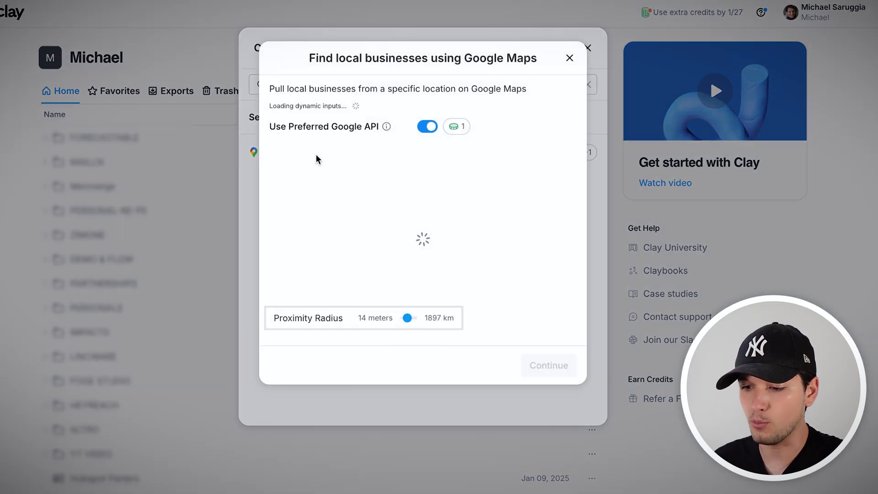
type("Miami")
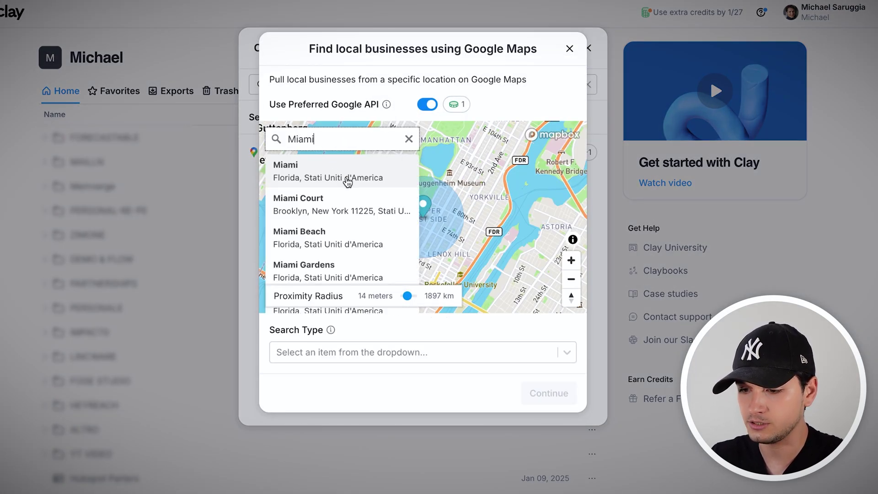
left_click(348, 182)
left_click(357, 353)
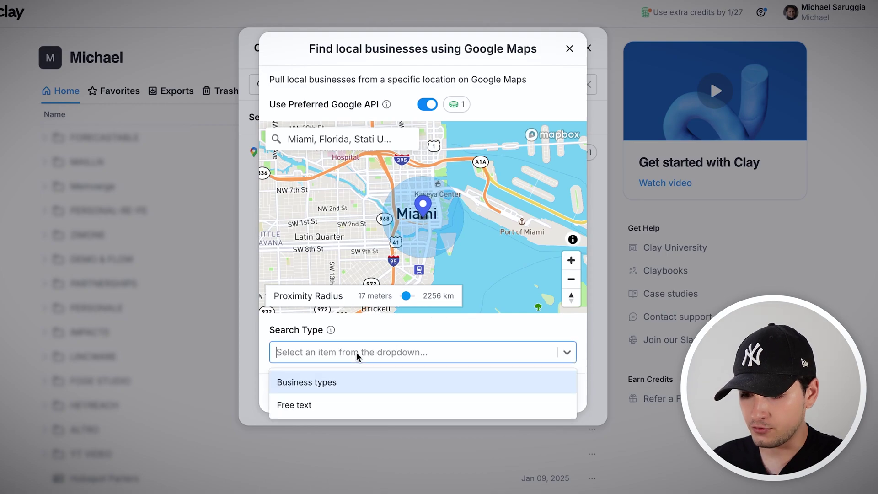
left_click(325, 404)
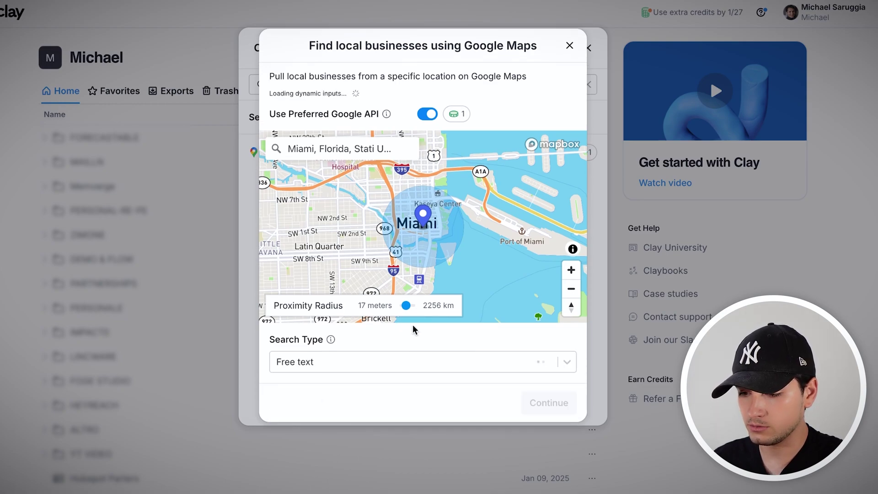
Step: Widen the map, search for 'Gym' with 50 results, and send them to a new blank table
left_click(575, 280)
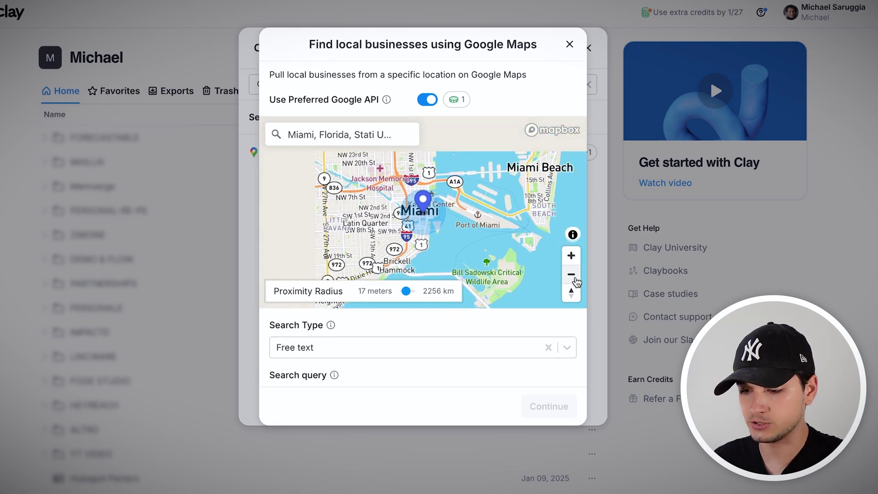
left_click(575, 275)
scroll(462, 349, "down", 2)
left_click(423, 316)
type("Gym")
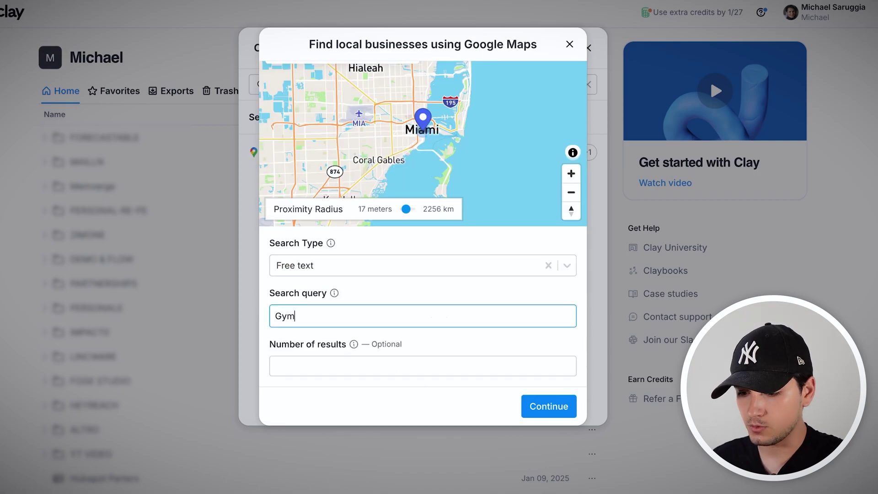
left_click(565, 414)
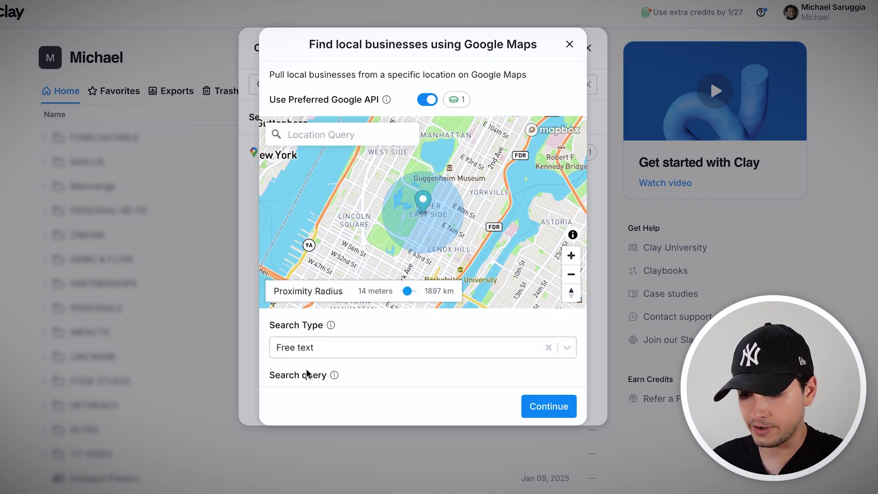
left_click(300, 361)
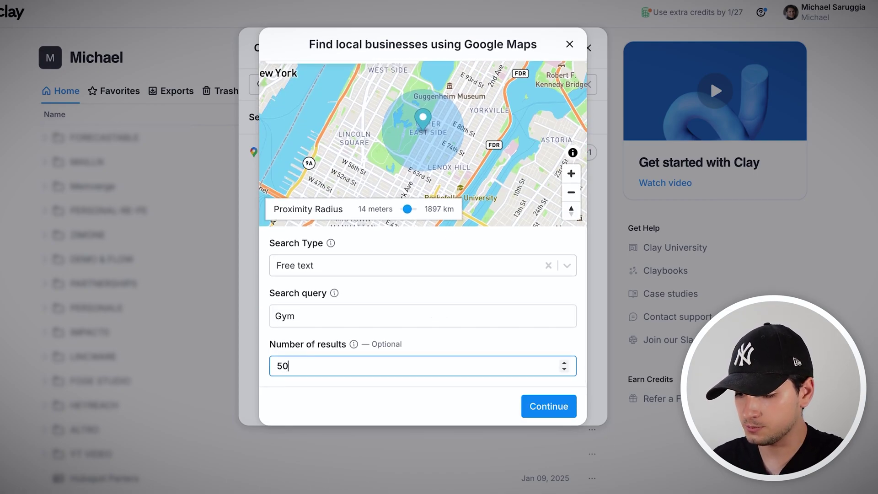
left_click(559, 409)
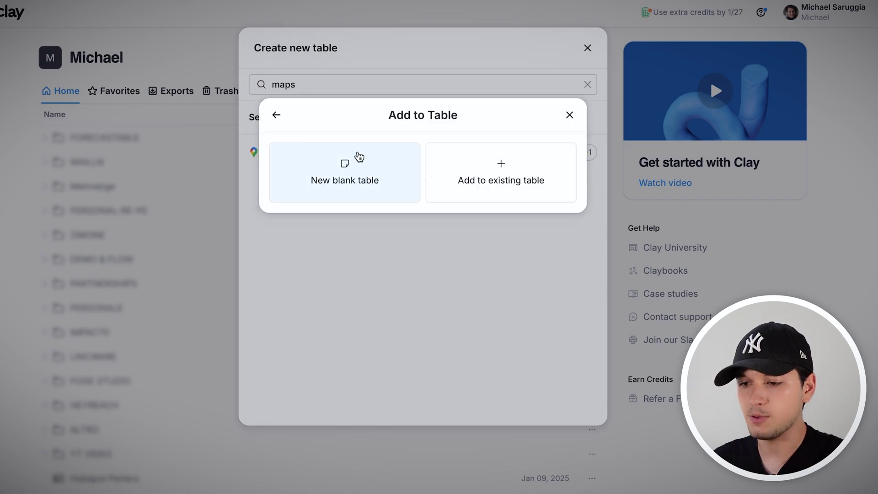
left_click(358, 157)
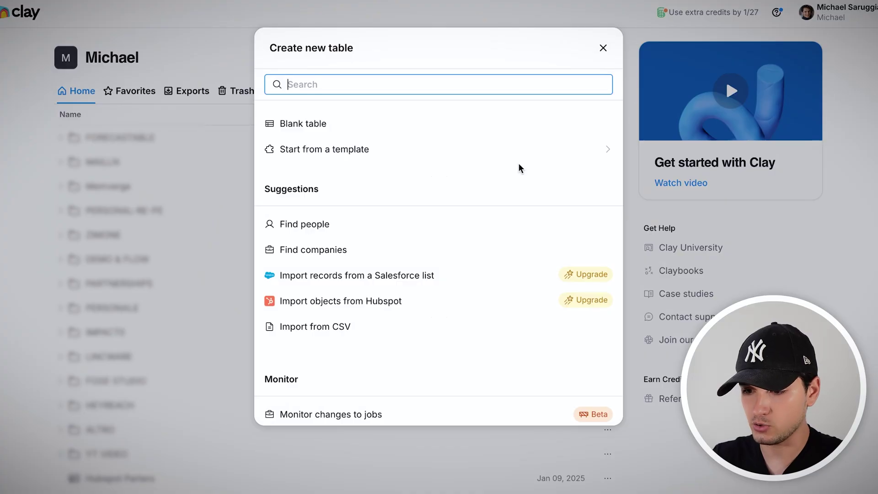
Step: Filter table sources by hub, sales, then tech, ending on 'hg' for HG Insights
type("hub")
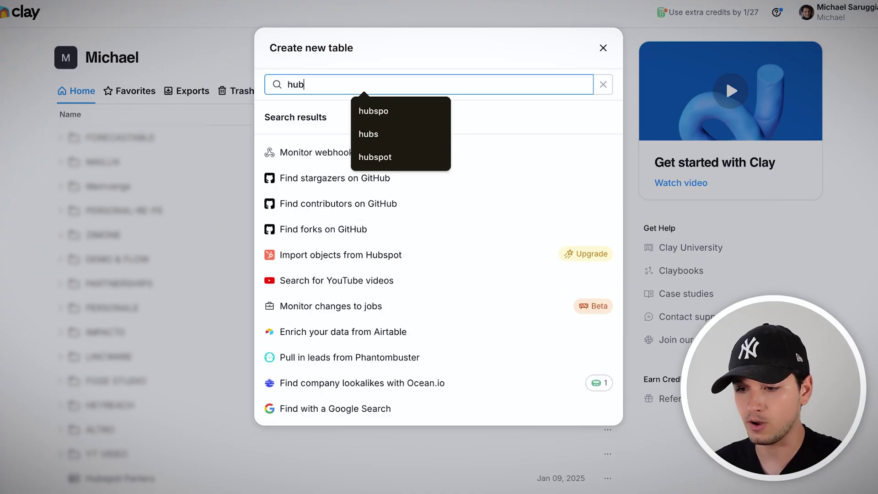
type("scl")
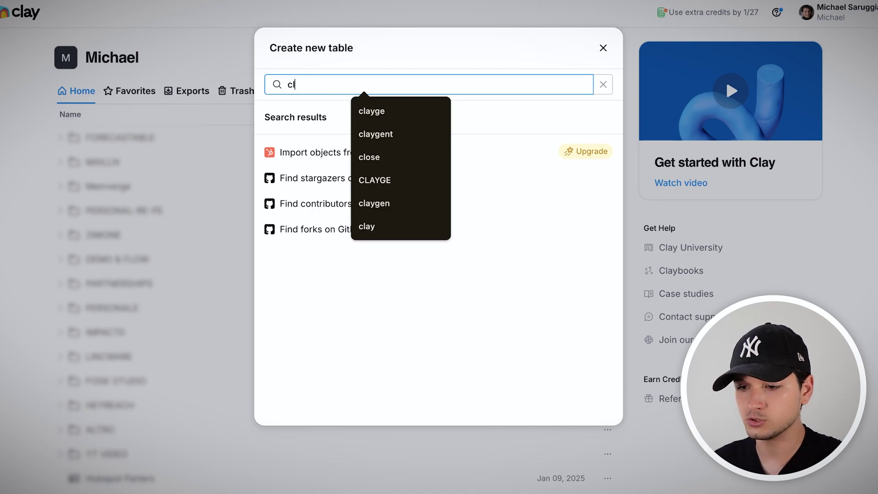
type("ose")
key("BackSpace")
key("BackSpace")
key("BackSpace")
key("BackSpace")
key("BackSpace")
type("sales")
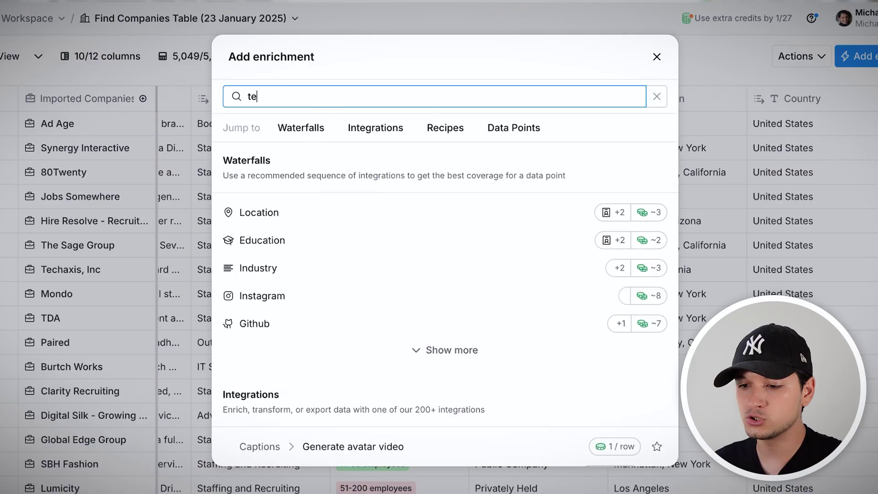
type("ch")
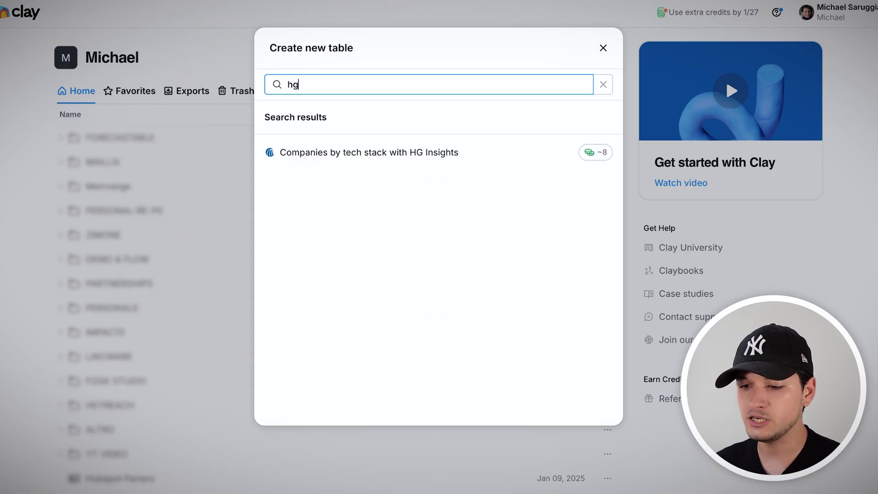
Step: Open the HG Insights tech-stack source and search it for jobs
left_click(349, 155)
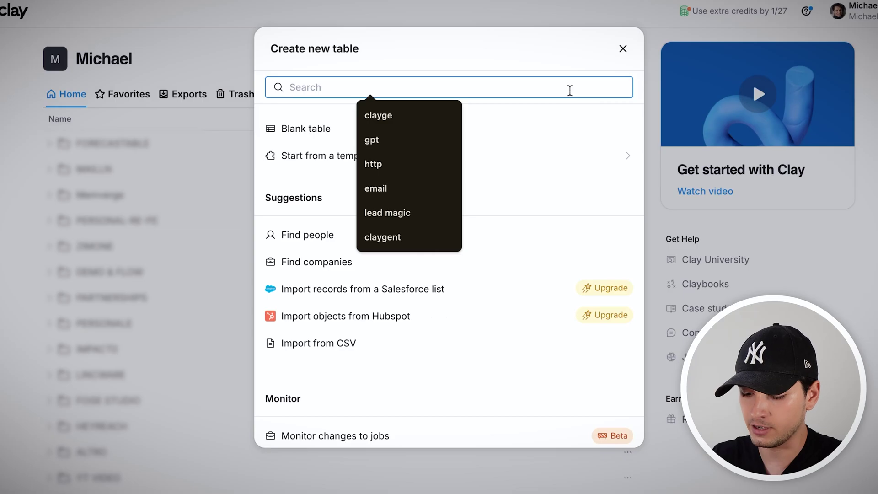
type("jobs")
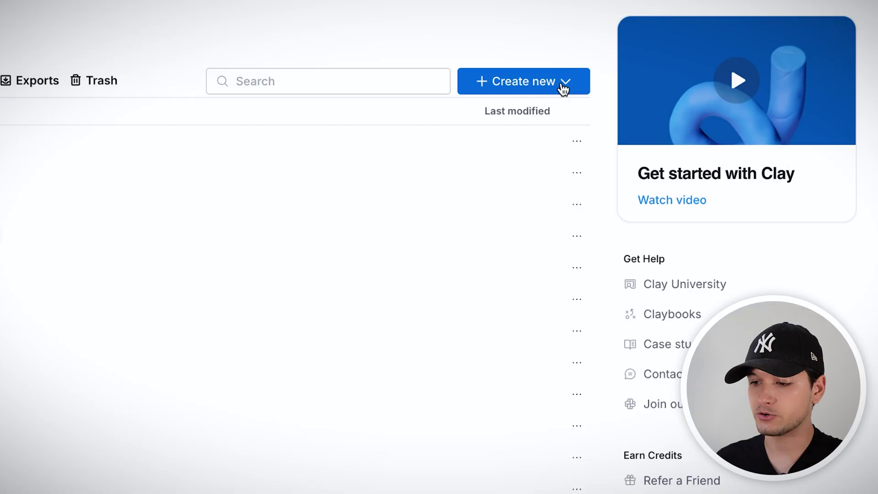
Step: Create a new table from the Find people source
left_click(562, 87)
left_click(559, 150)
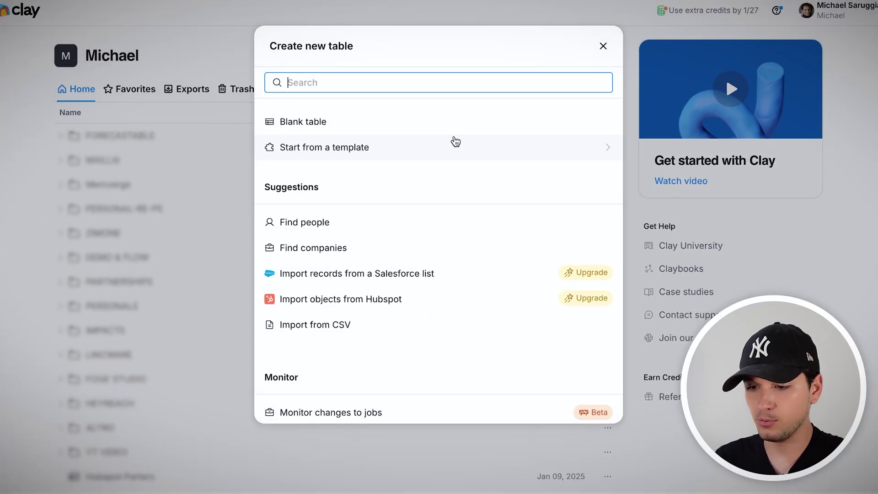
type("peopl")
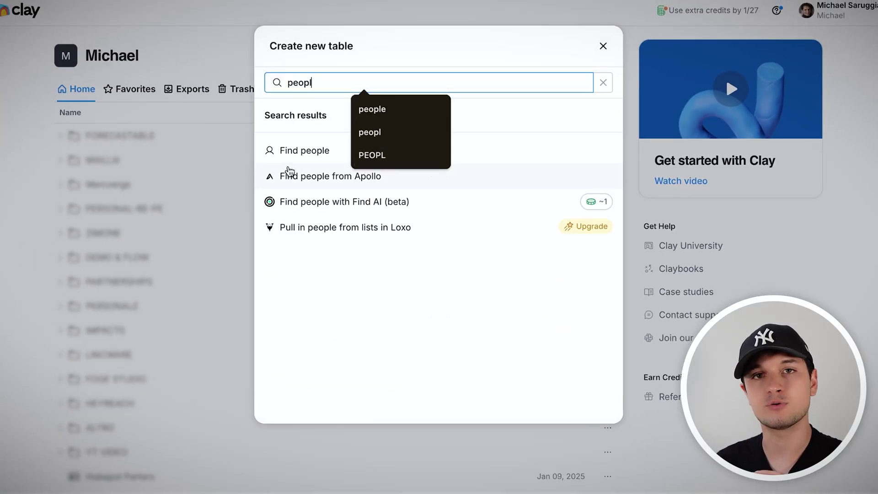
left_click(288, 151)
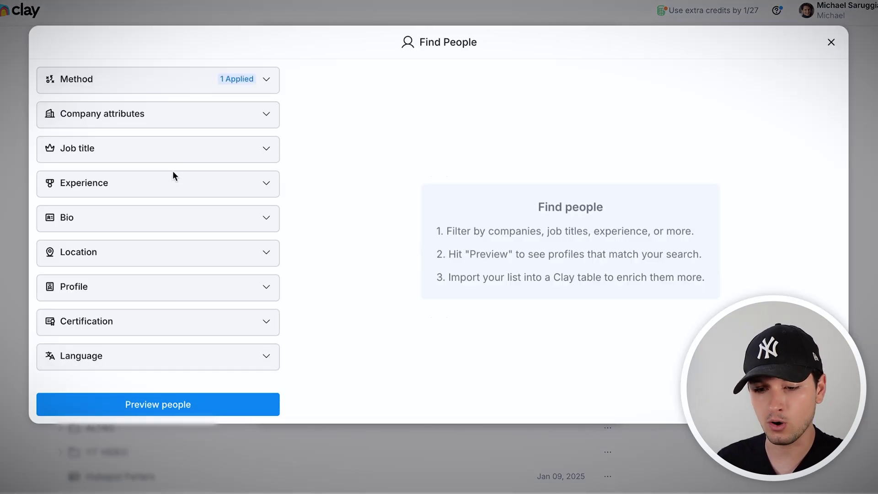
Step: Add 'cmo' as an included job title
left_click(146, 153)
scroll(133, 214, "down", 1)
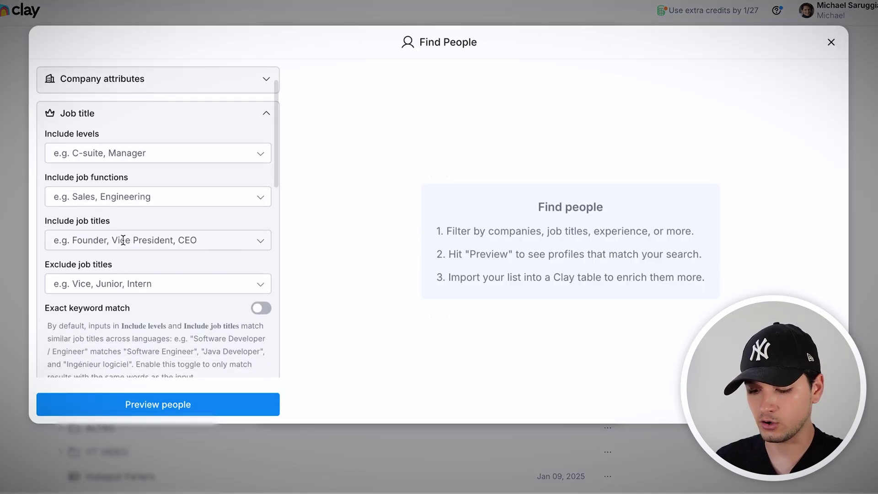
left_click(123, 240)
type("o")
key("Return")
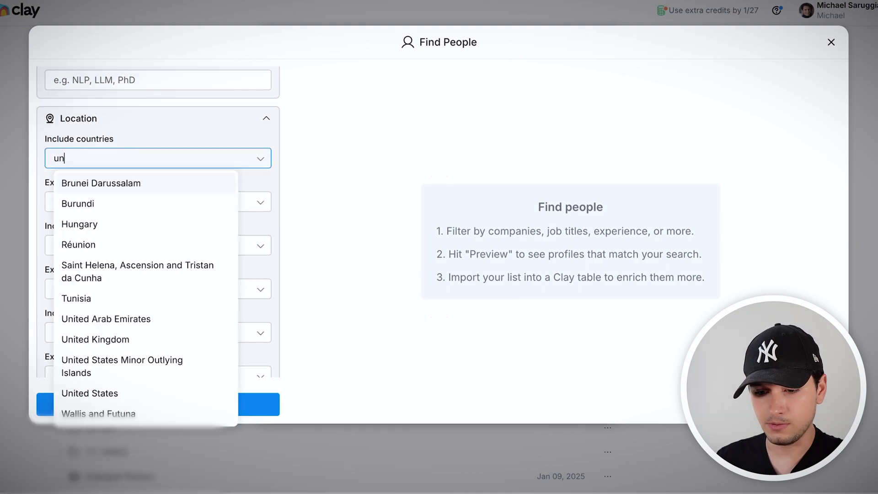
Step: Limit people to the United States and preview the matches
type("ted")
key("Return")
key("Escape")
scroll(205, 273, "down", 10)
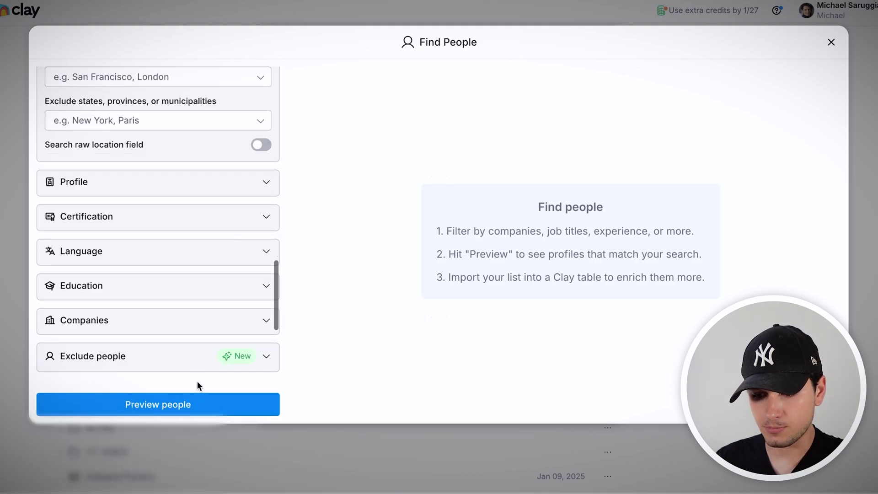
left_click(190, 405)
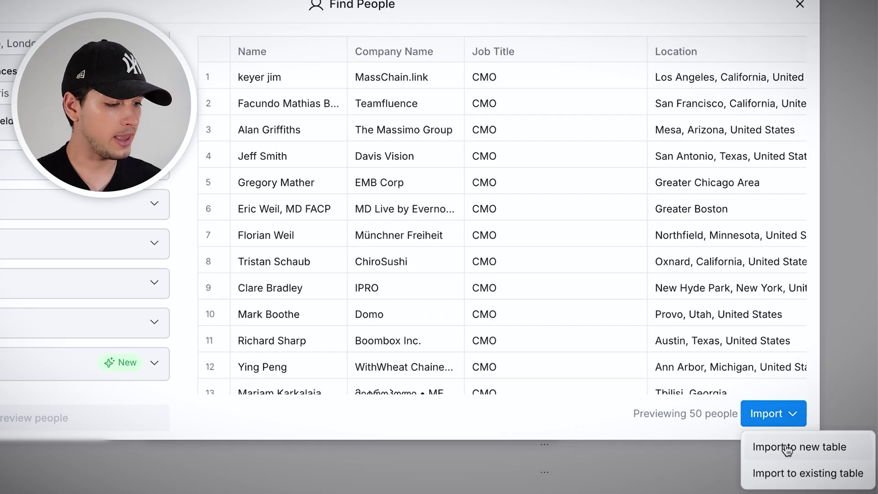
Step: Import the previewed cmo prospects into a new table
left_click(786, 450)
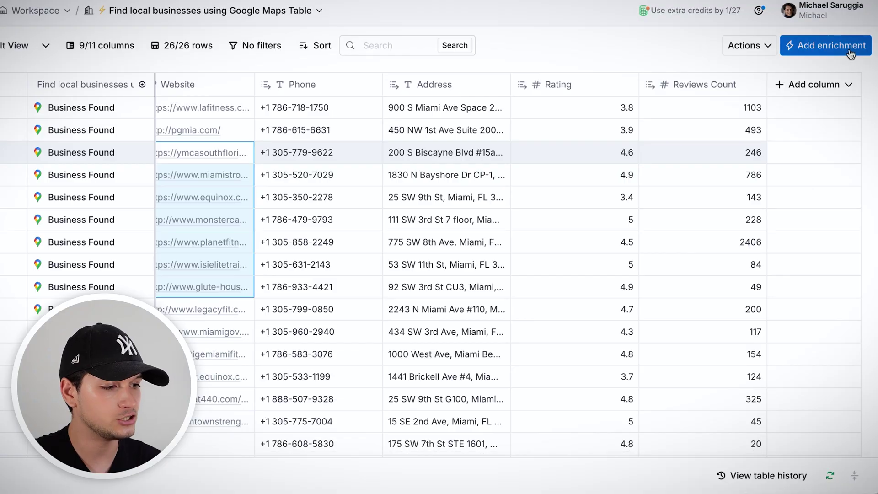
Step: Add a Claygent AI enrichment to the gym table
left_click(825, 46)
type("cla")
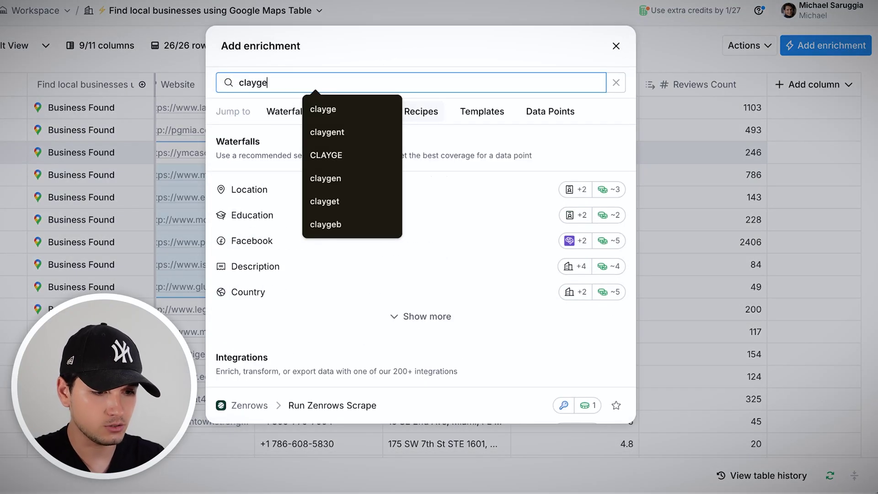
type("yge")
left_click(433, 192)
Step: Write a prompt asking, for each Website, for only the gym owner's name
left_click(673, 260)
type("For /")
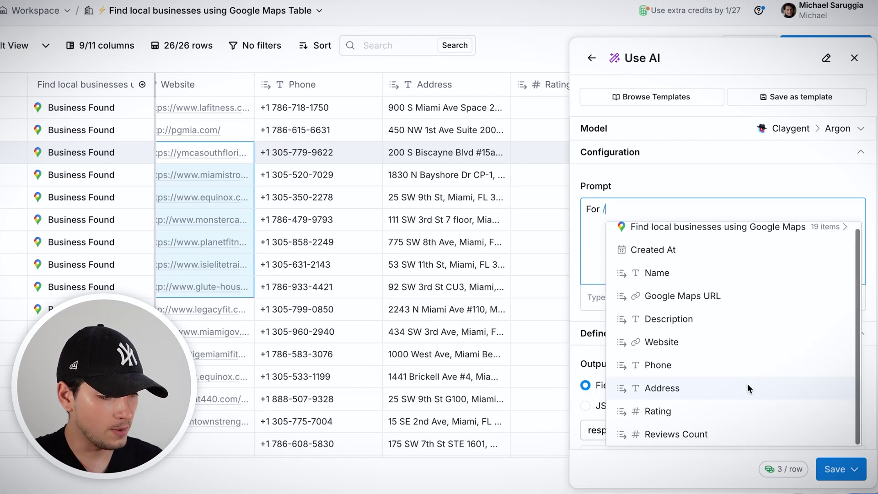
left_click(696, 348)
type("f th eonwer")
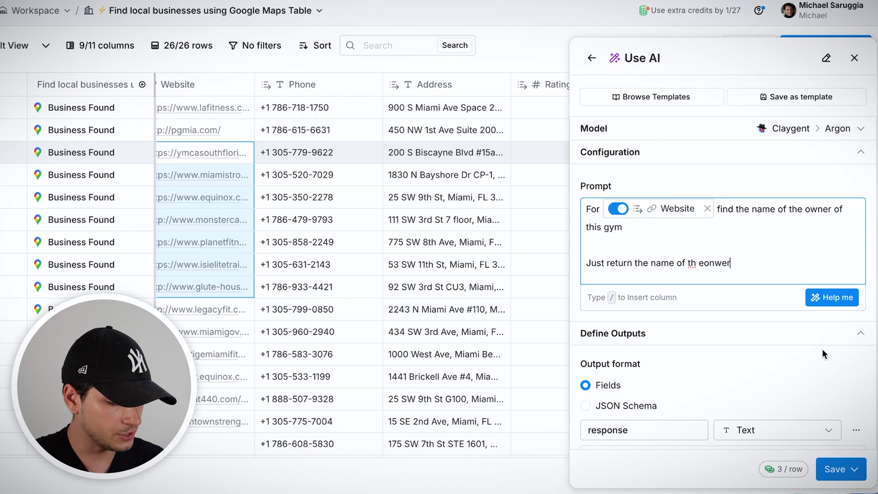
scroll(822, 349, "down", 3)
left_click(854, 469)
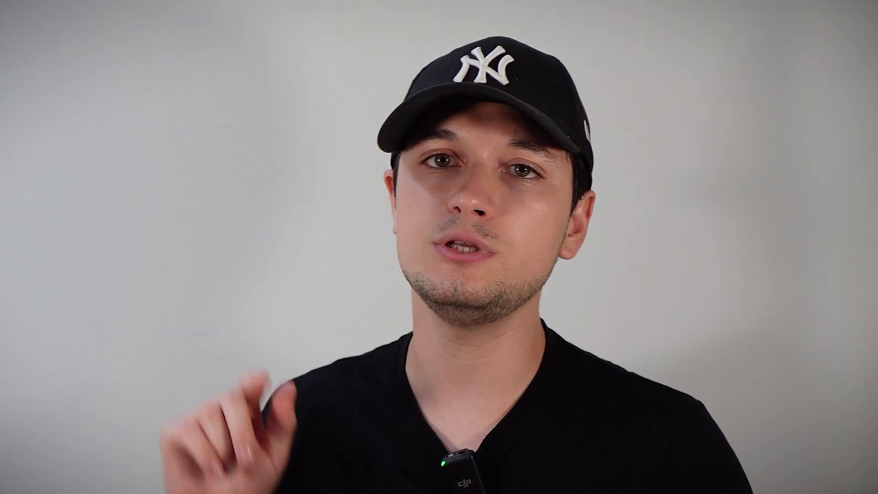